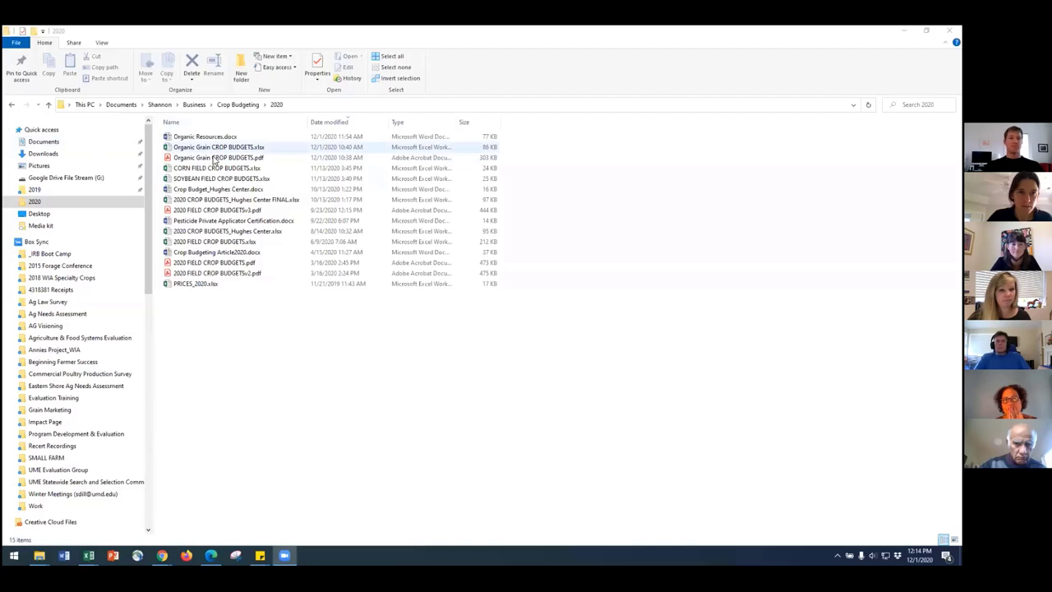
Open the Organic Grain CROP BUDGETS.xlsx workbook from the 2020 folder and enlarge the corn budget for reading.
left_click(212, 147)
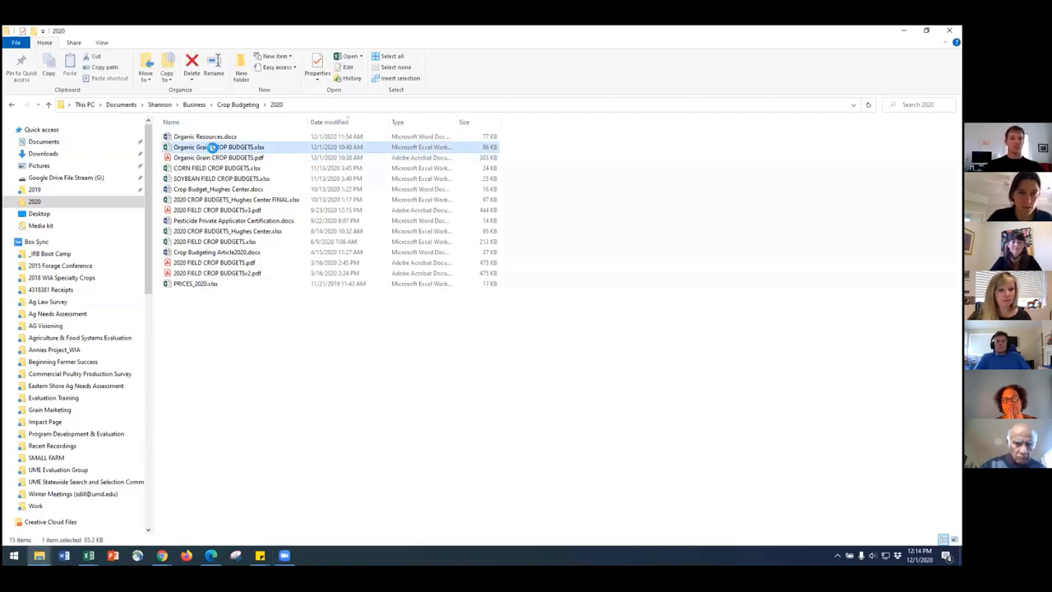
key("alt+Tab")
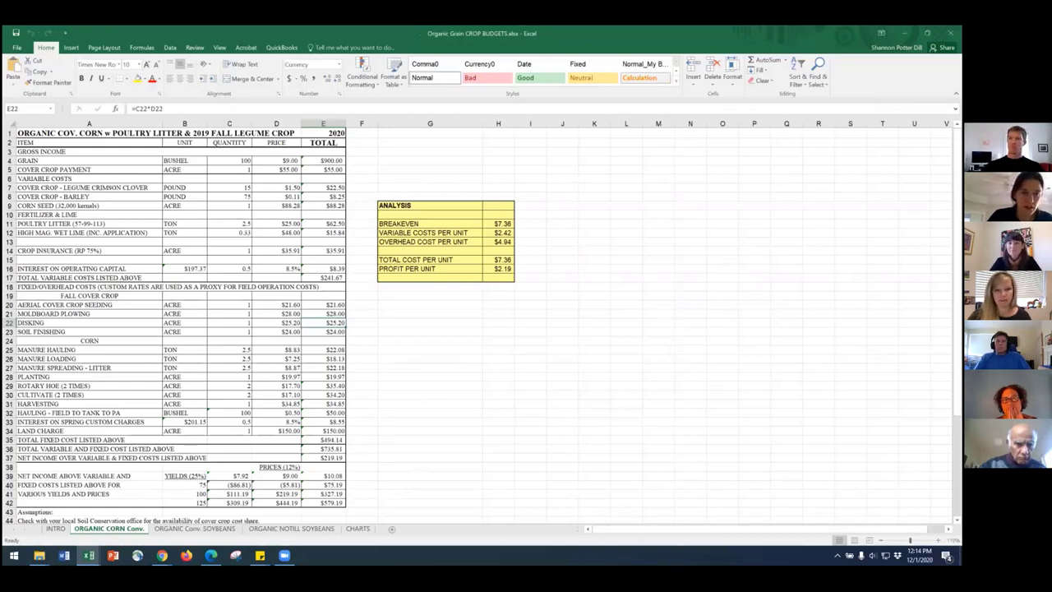
scroll(380, 370, "up", 1)
scroll(379, 370, "down", 1)
scroll(246, 410, "up", 1)
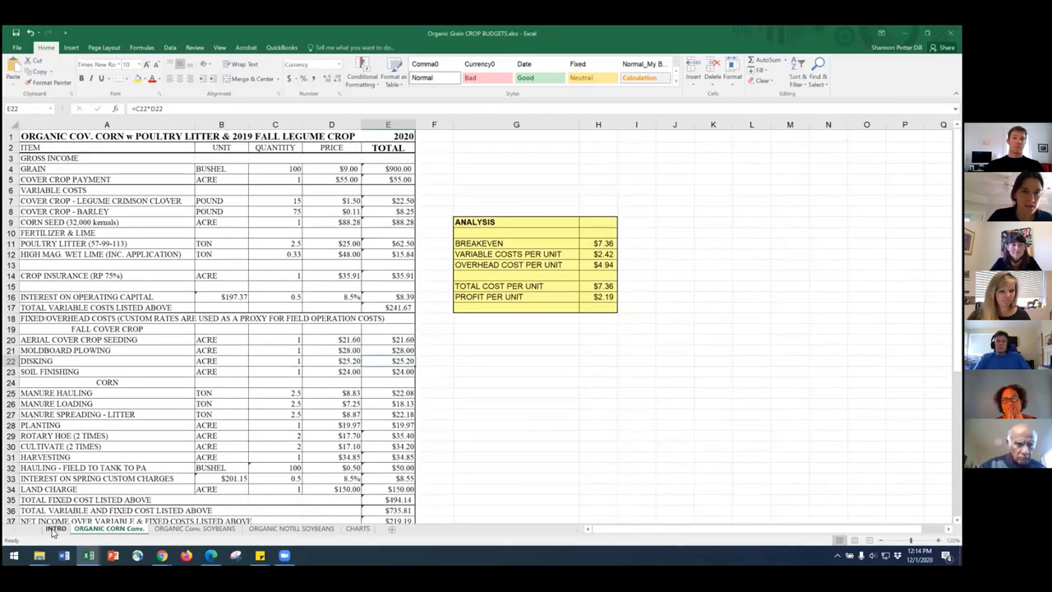
Review the assumptions and budget links on the INTRO sheet, and bring up the crop budget summary on the CHARTS sheet.
left_click(55, 528)
scroll(181, 434, "up", 1)
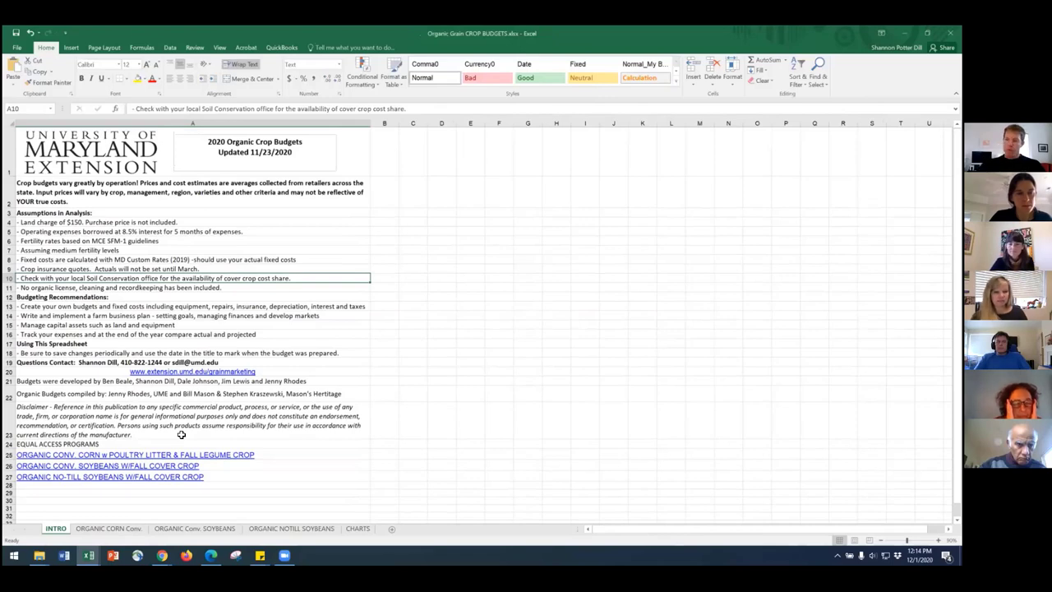
left_click(107, 527)
left_click(55, 528)
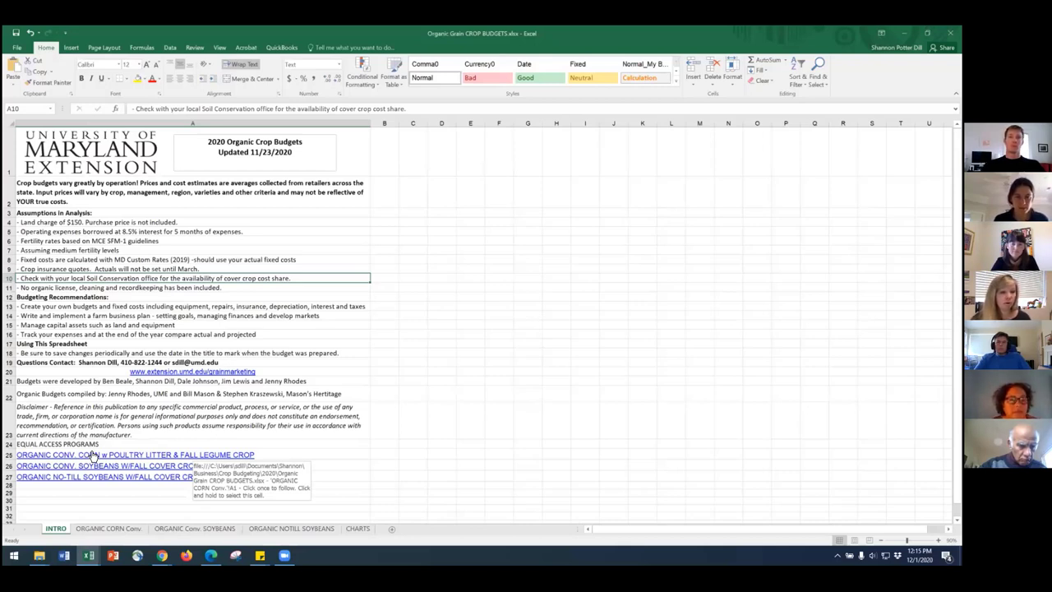
left_click(108, 528)
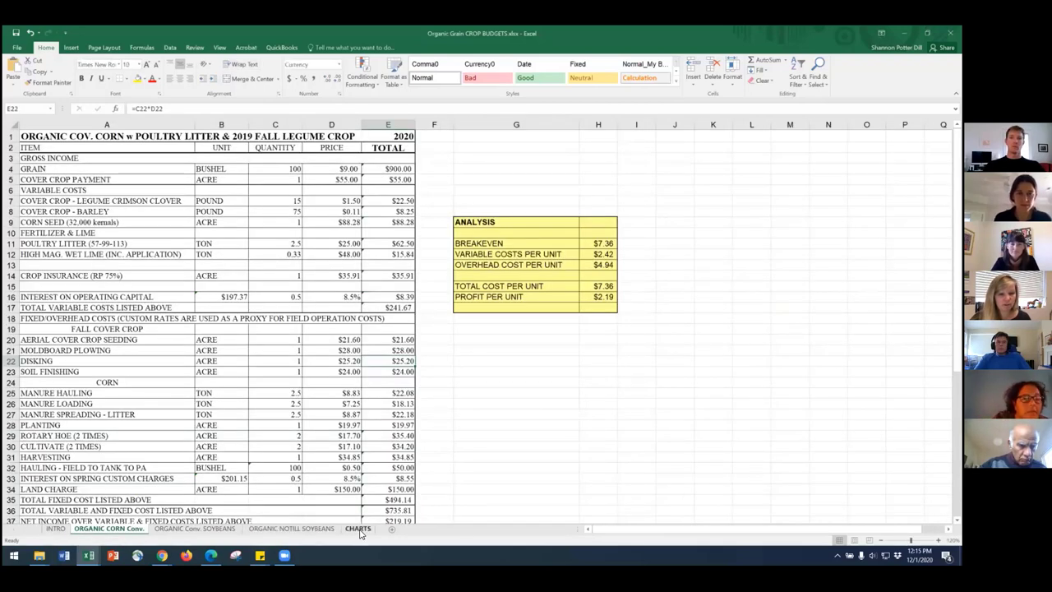
left_click(359, 530)
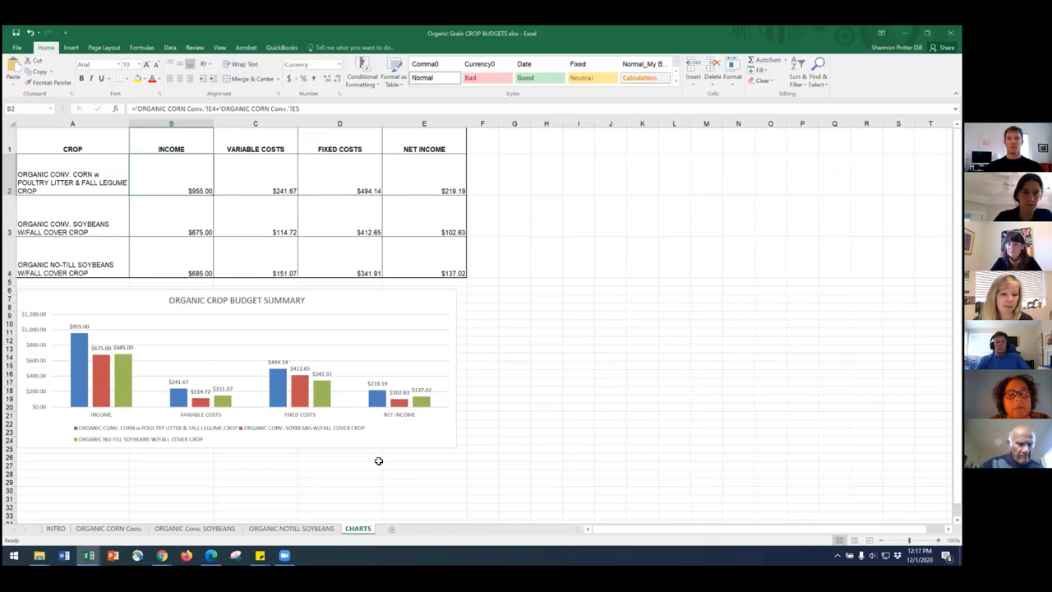
On the ORGANIC CORN Conv. sheet, highlight the title and gross income rows A1:E5, followed by the variable costs A6:E17.
left_click(115, 528)
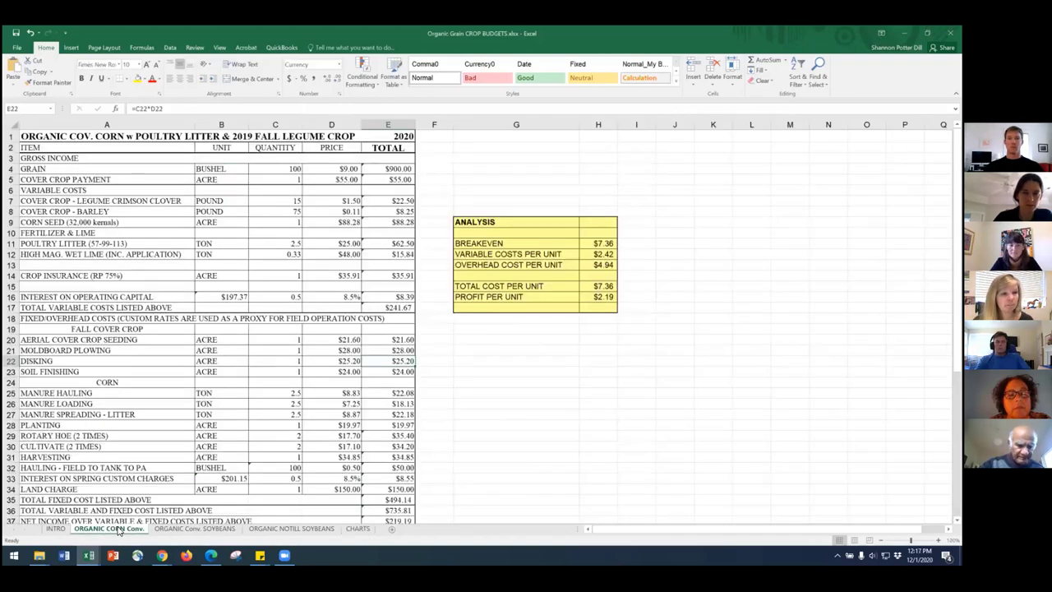
left_click_drag(37, 138, 374, 181)
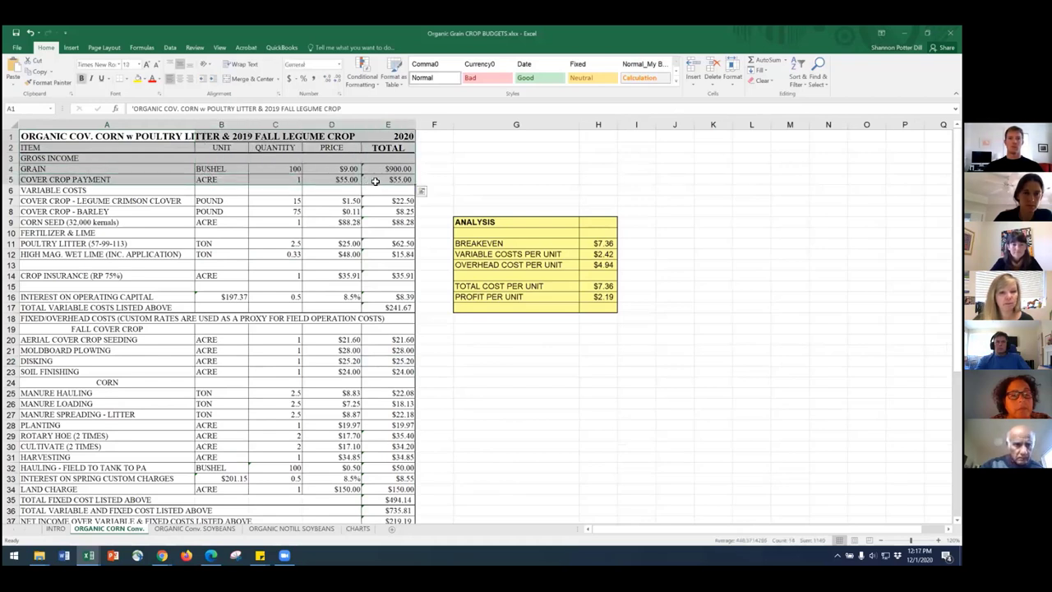
left_click(316, 179)
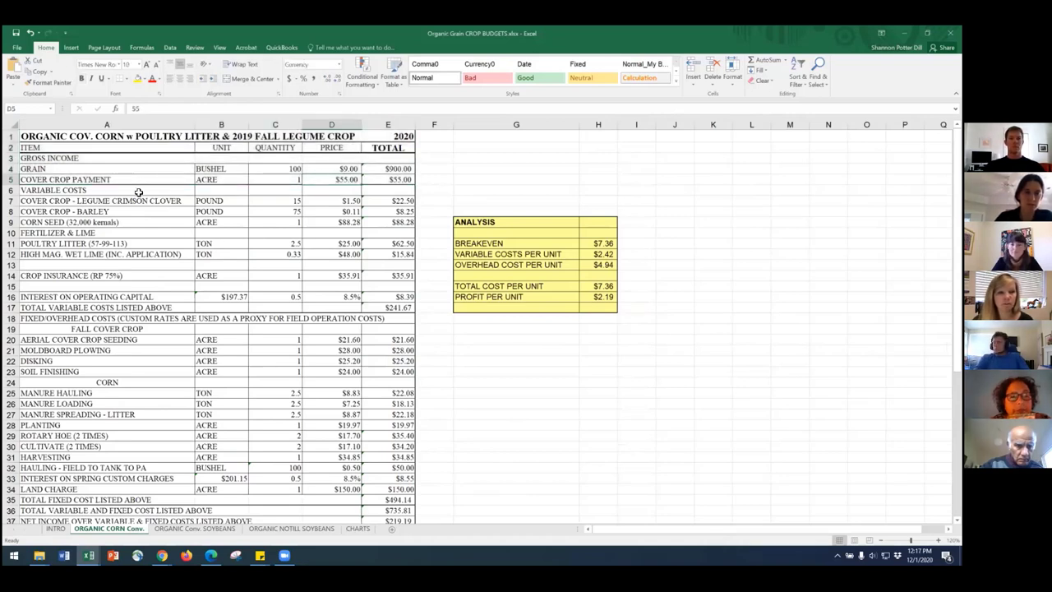
left_click(61, 194)
left_click_drag(61, 194, 383, 309)
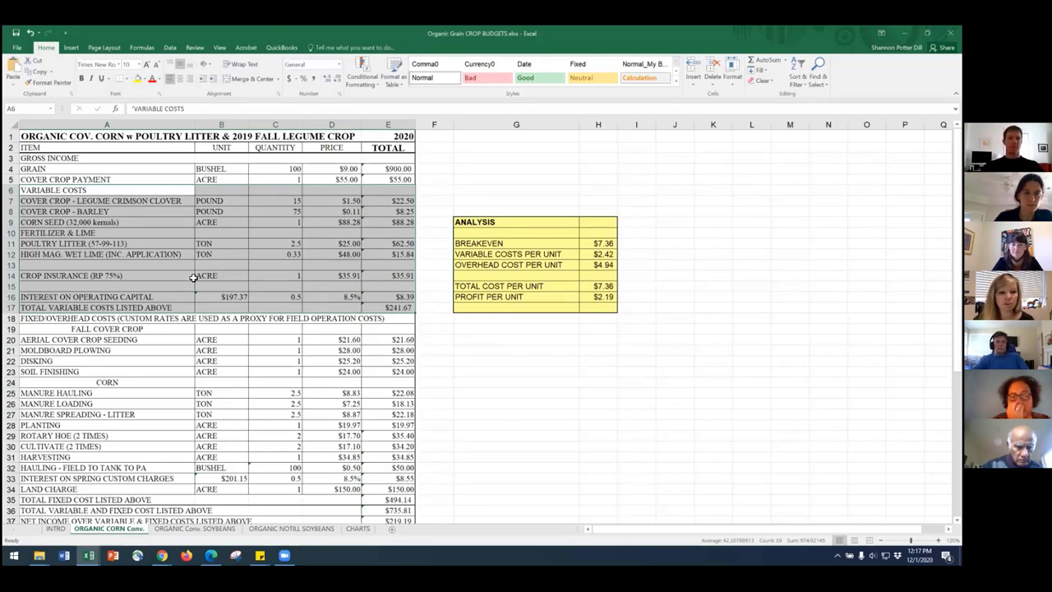
Highlight the corn budget's fixed/overhead costs section from its heading through the land charge, A18:E34.
left_click(213, 349)
scroll(176, 347, "down", 3)
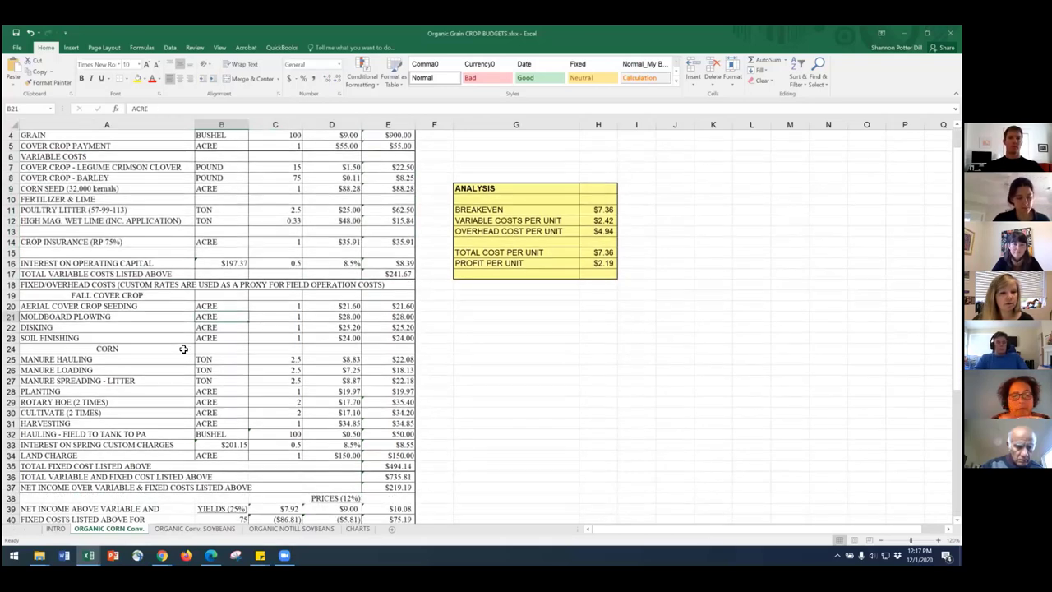
left_click_drag(55, 222, 376, 389)
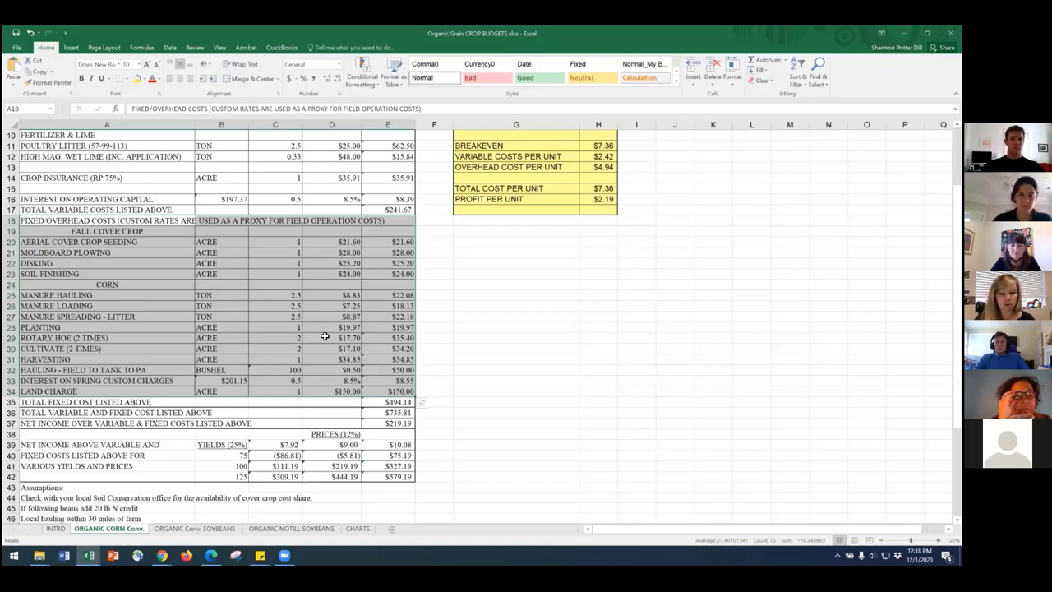
Highlight the corn budget's net income table for various yields and prices, A39:E42, and return to the budget's beginning.
left_click(133, 449)
scroll(191, 438, "down", 1)
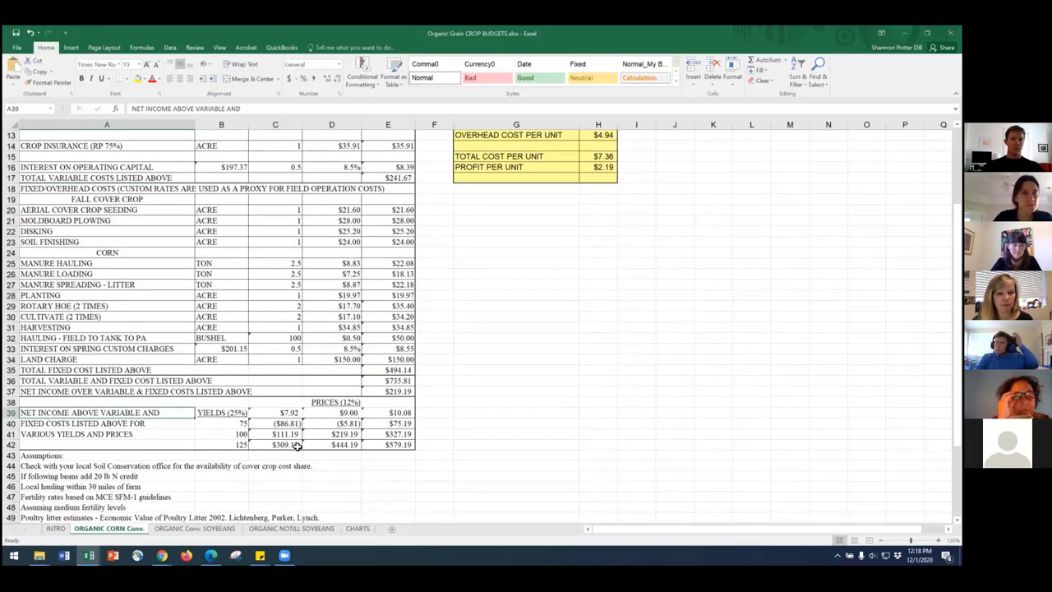
scroll(300, 443, "down", 1)
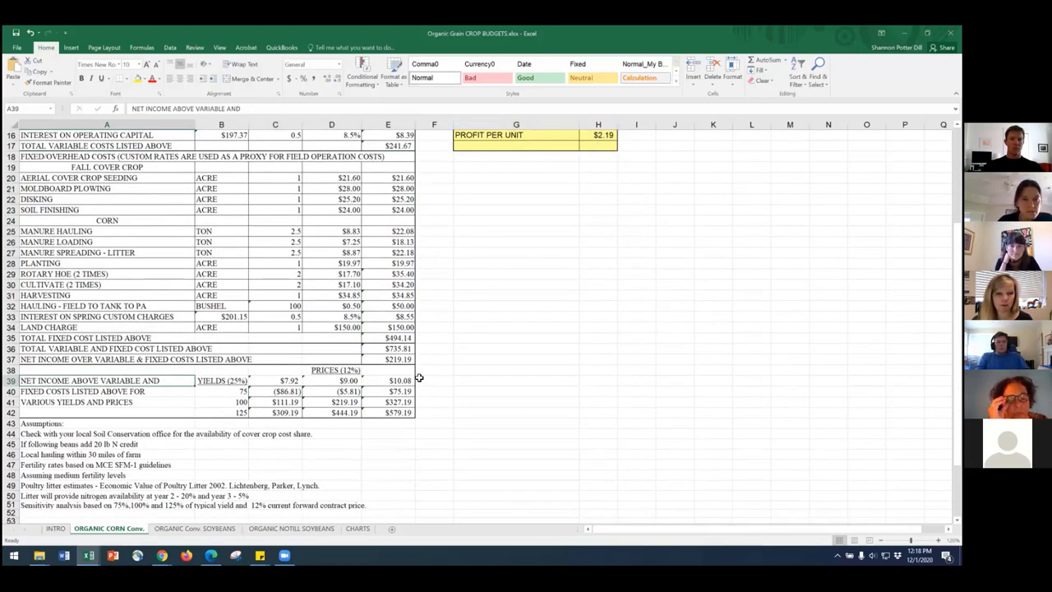
left_click_drag(104, 380, 380, 411)
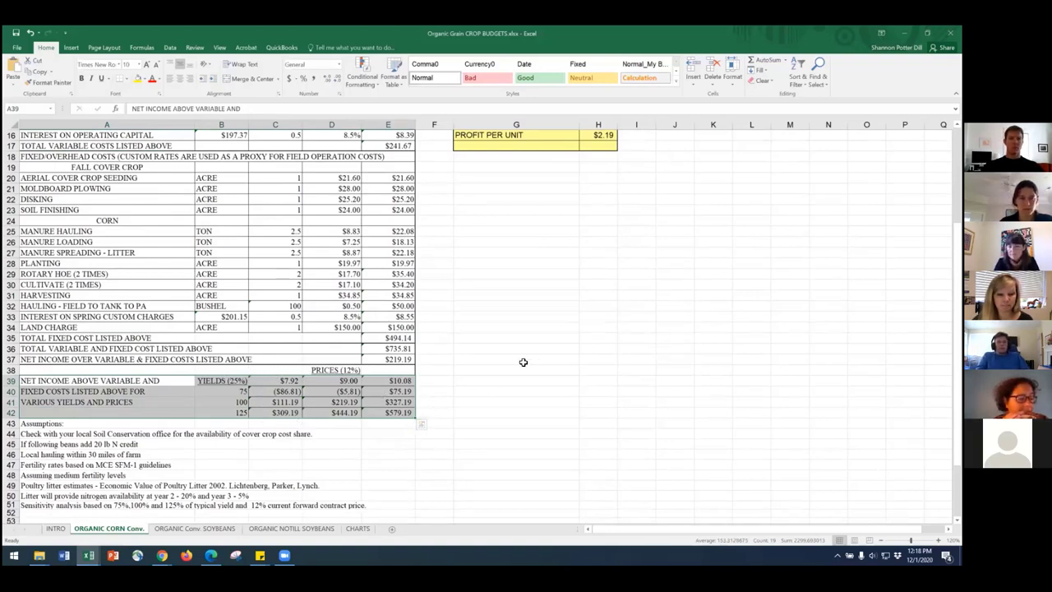
scroll(522, 362, "up", 1)
scroll(555, 318, "up", 2)
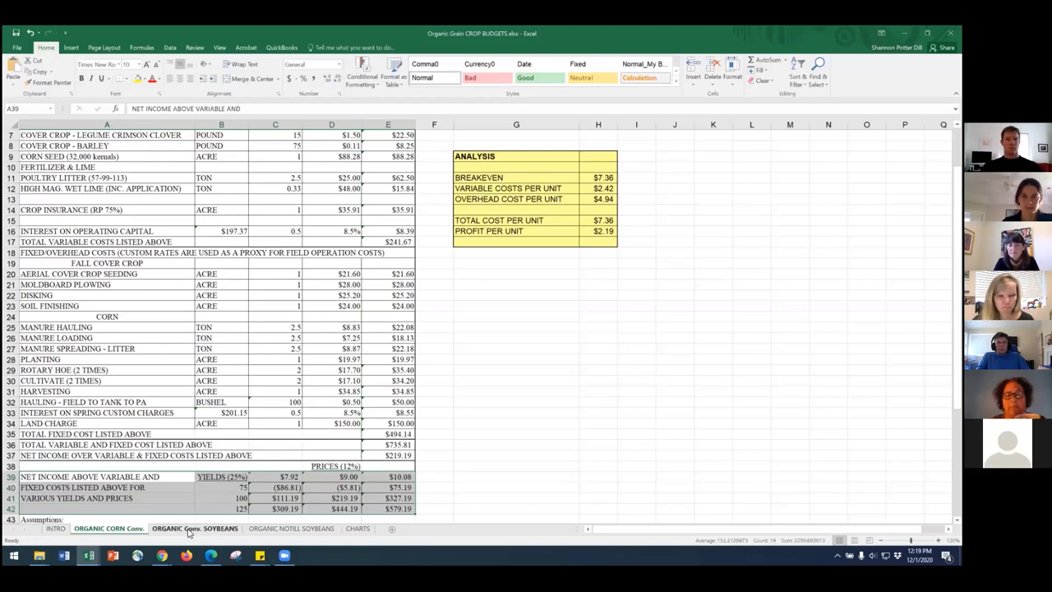
scroll(237, 316, "up", 2)
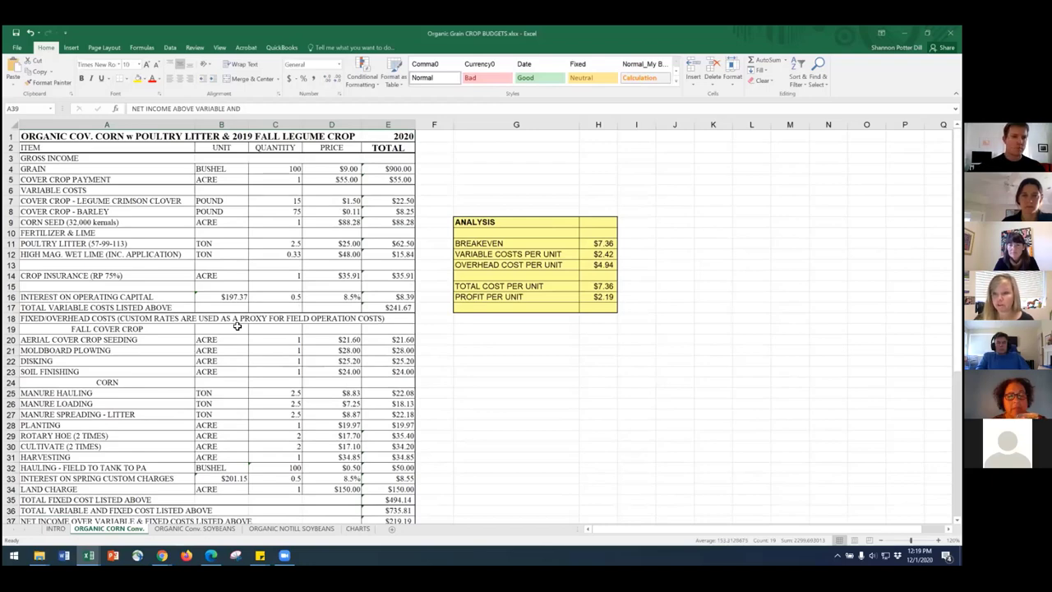
On the ORGANIC Conv. SOYBEANS sheet, enlarge the budget and highlight the gross income rows, followed by the variable costs A6:E14.
left_click(184, 530)
scroll(241, 304, "up", 3)
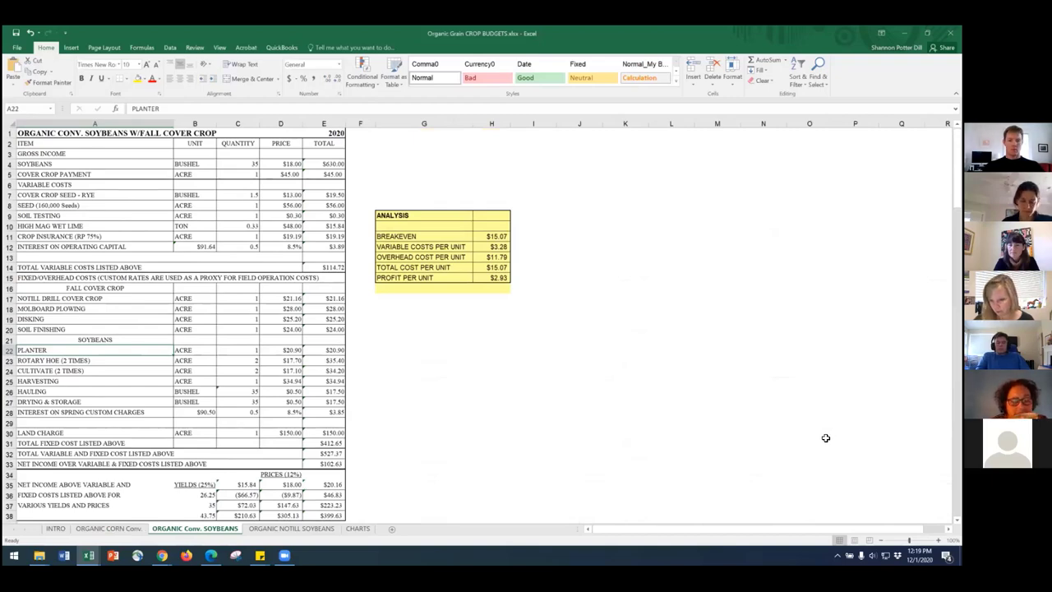
scroll(213, 417, "up", 2, "ctrl")
scroll(214, 417, "up", 2)
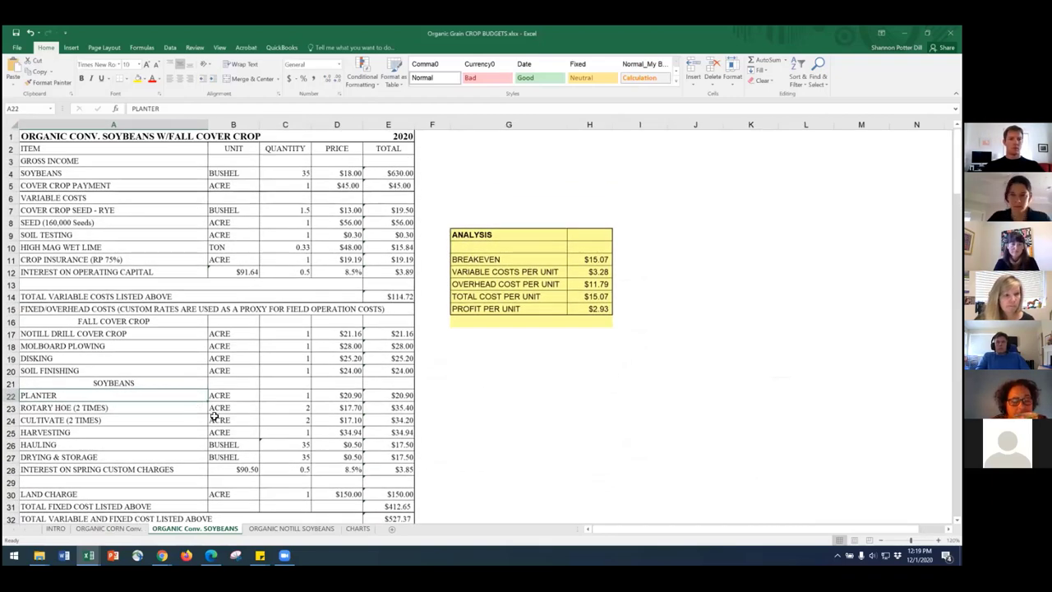
left_click_drag(82, 160, 395, 187)
left_click(66, 198)
mouse_move(65, 198)
left_mouse_down()
mouse_move(263, 267)
mouse_move(401, 297)
left_mouse_up()
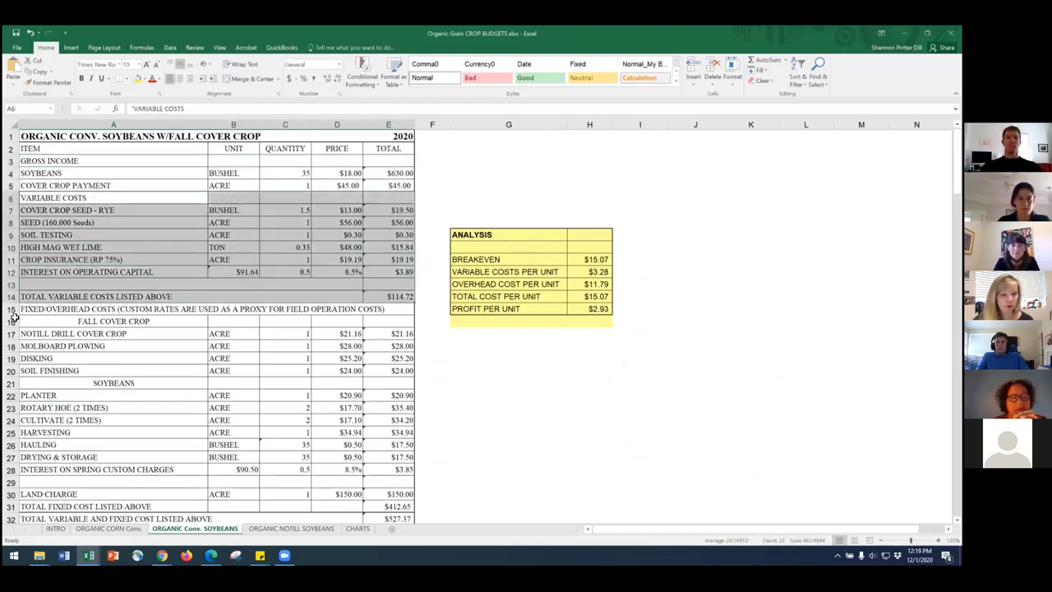
Highlight the conventional soybean budget's fixed/overhead costs, A15:E29, and review its net income table and analysis box.
left_click_drag(27, 310, 374, 481)
scroll(374, 481, "down", 3)
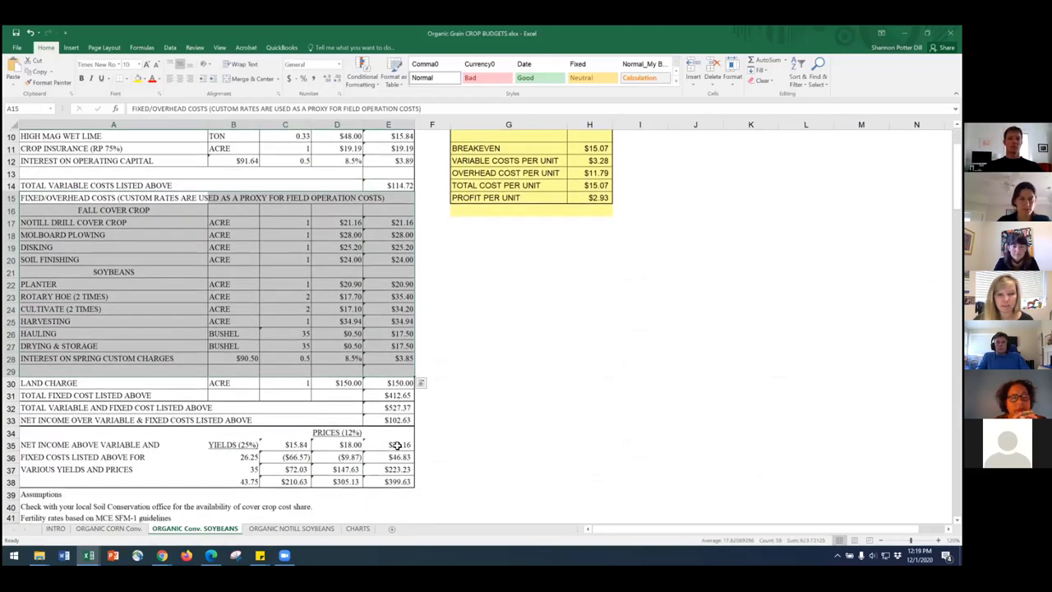
scroll(554, 334, "up", 1)
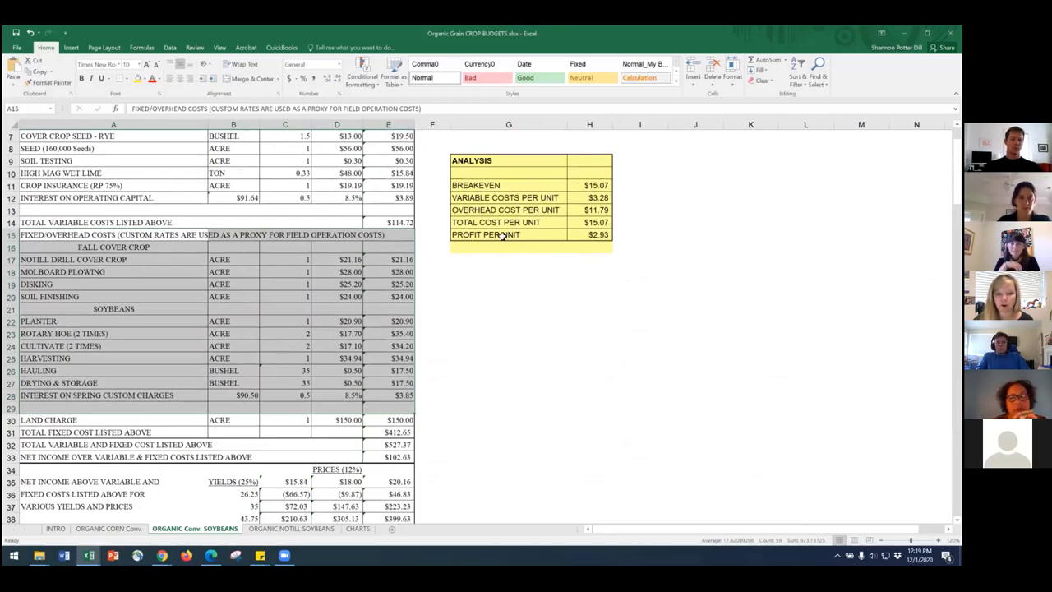
scroll(348, 392, "up", 2)
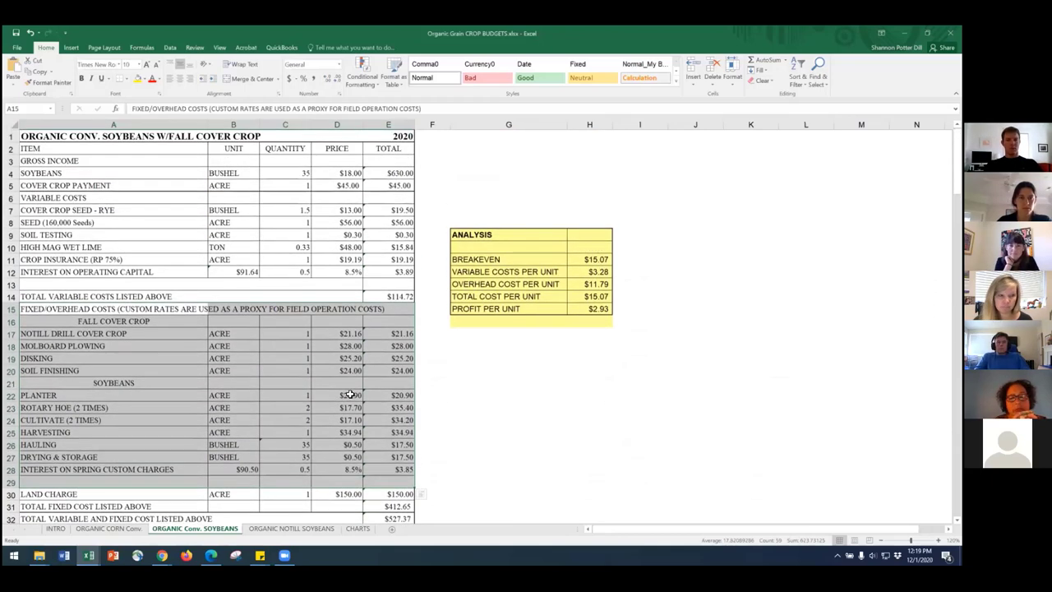
Show the ORGANIC NOTILL SOYBEANS sheet enlarged, from the title and gross income rows onward.
left_click(291, 529)
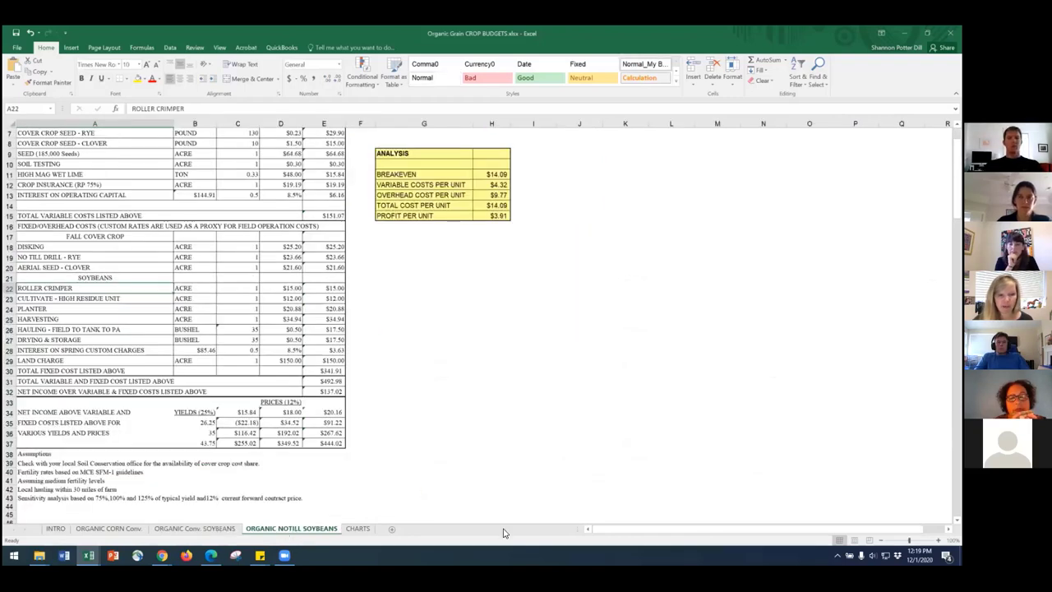
left_click(938, 540)
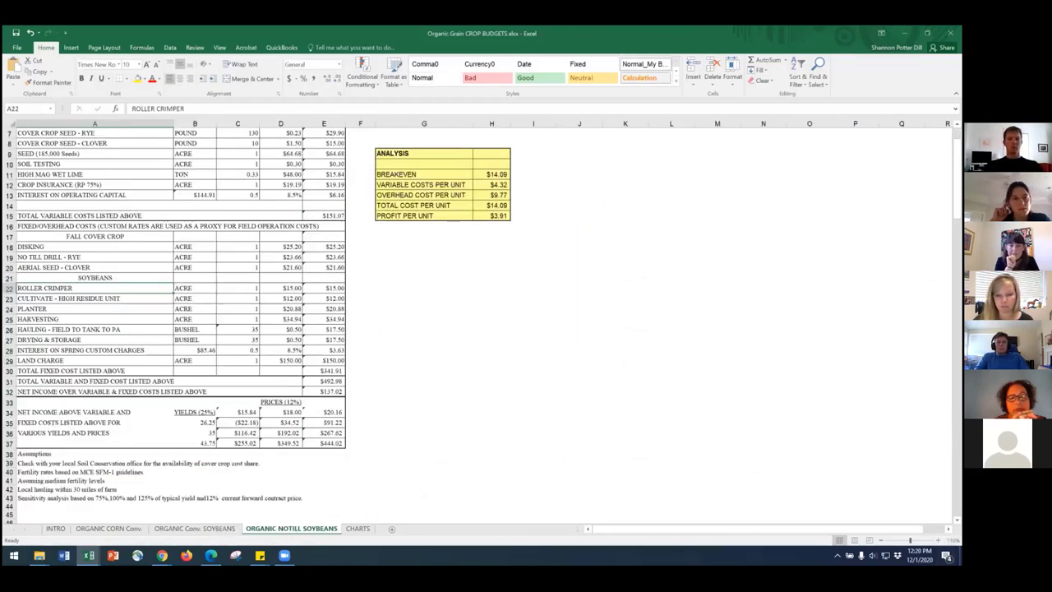
scroll(571, 397, "up", 3)
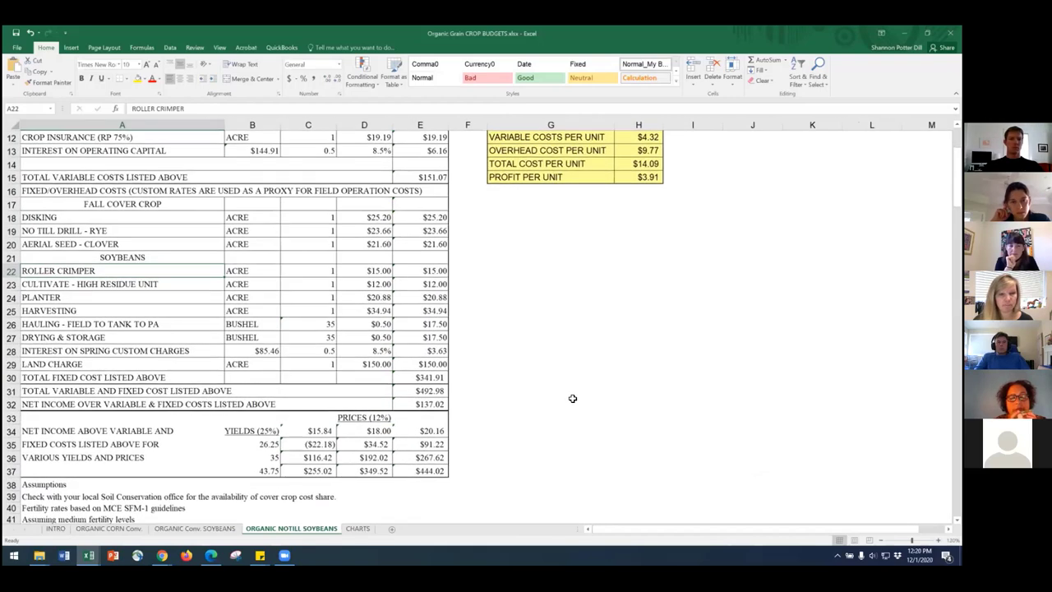
scroll(513, 407, "up", 4)
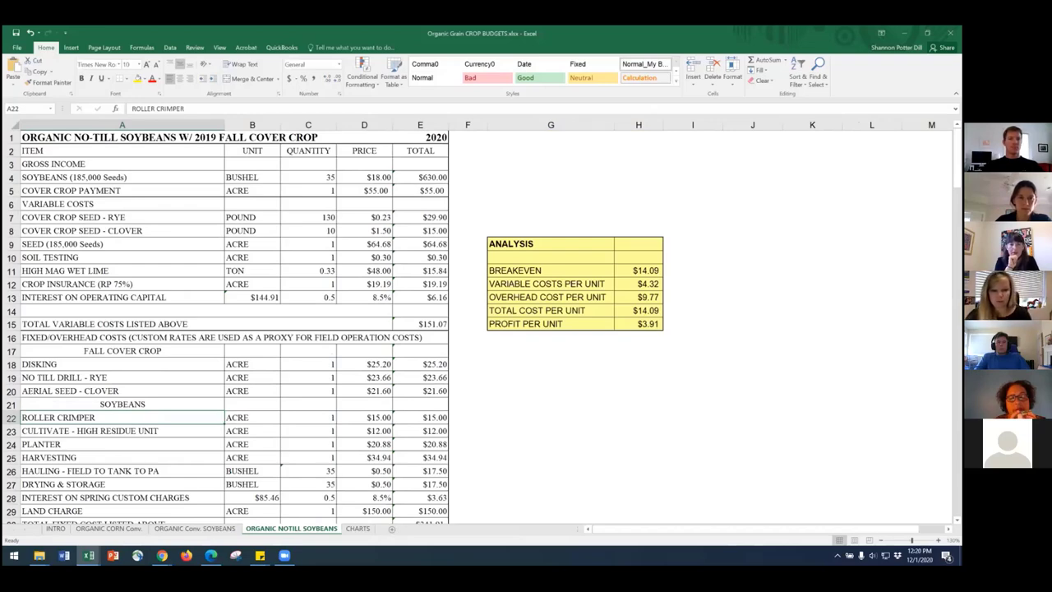
Revisit the INTRO sheet and return to the ORGANIC CORN Conv. budget.
left_click(55, 529)
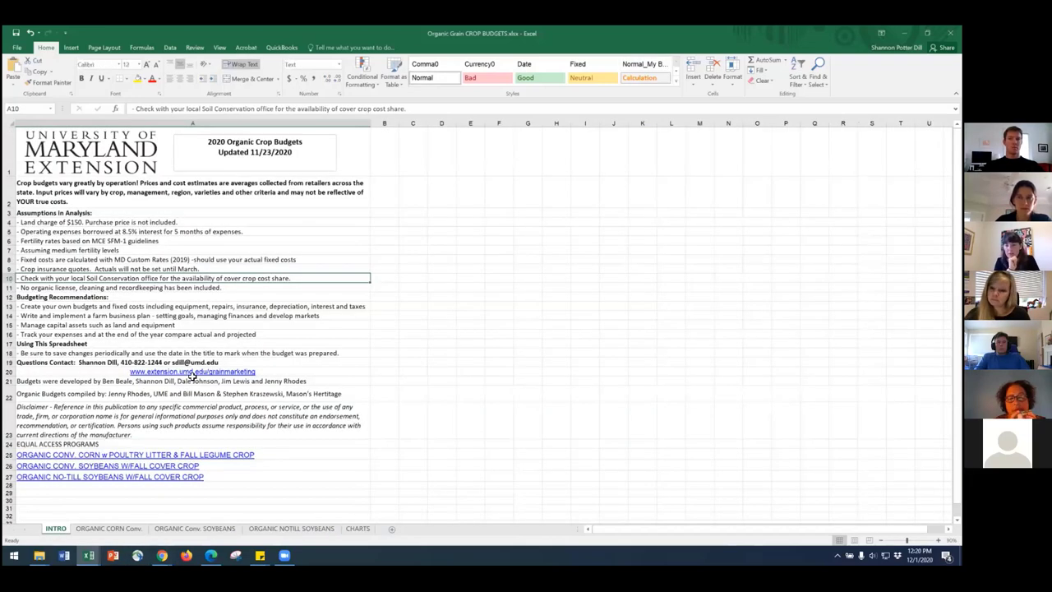
left_click(108, 529)
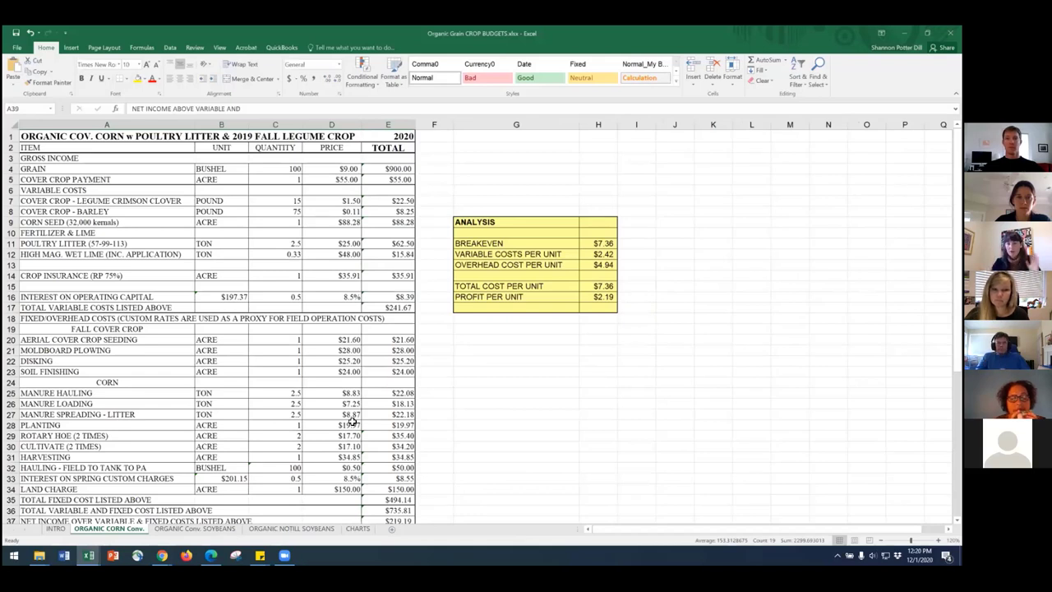